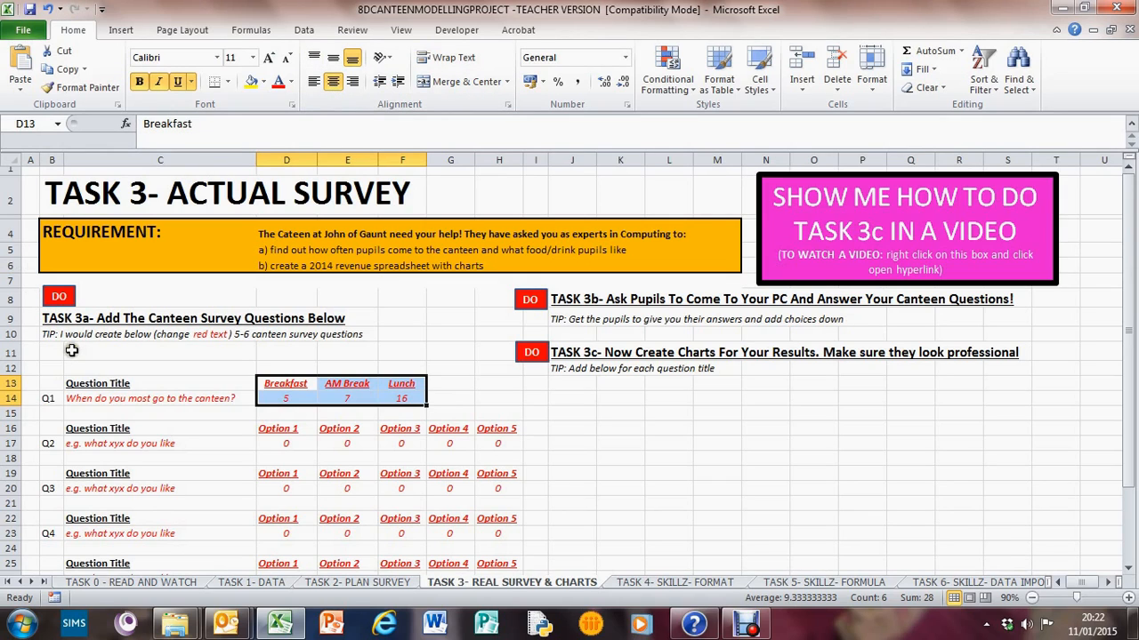
- Examine the Q1 question title and its Breakfast, AM Break and Lunch options alongside the Q2 placeholder options
click(68, 317)
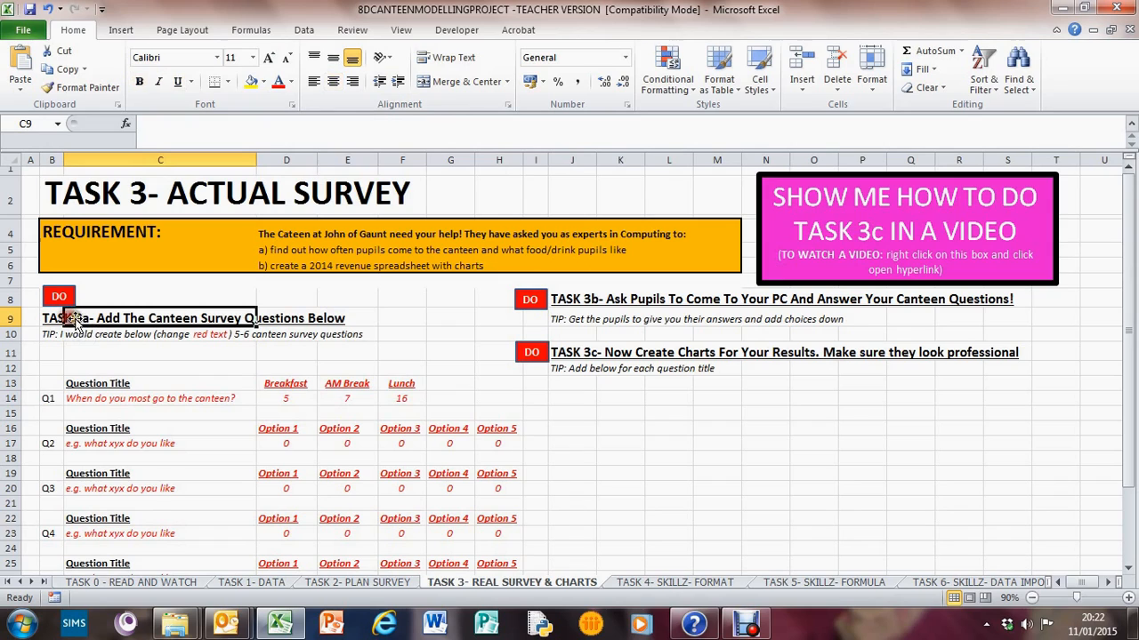
click(140, 383)
drag(141, 382, 405, 398)
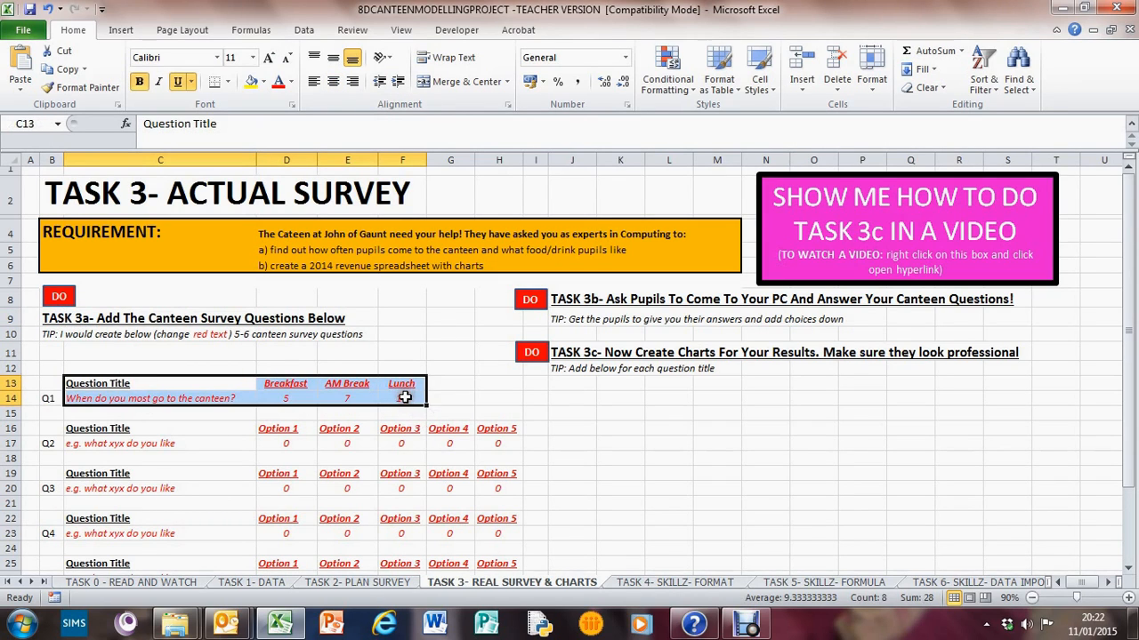
click(498, 384)
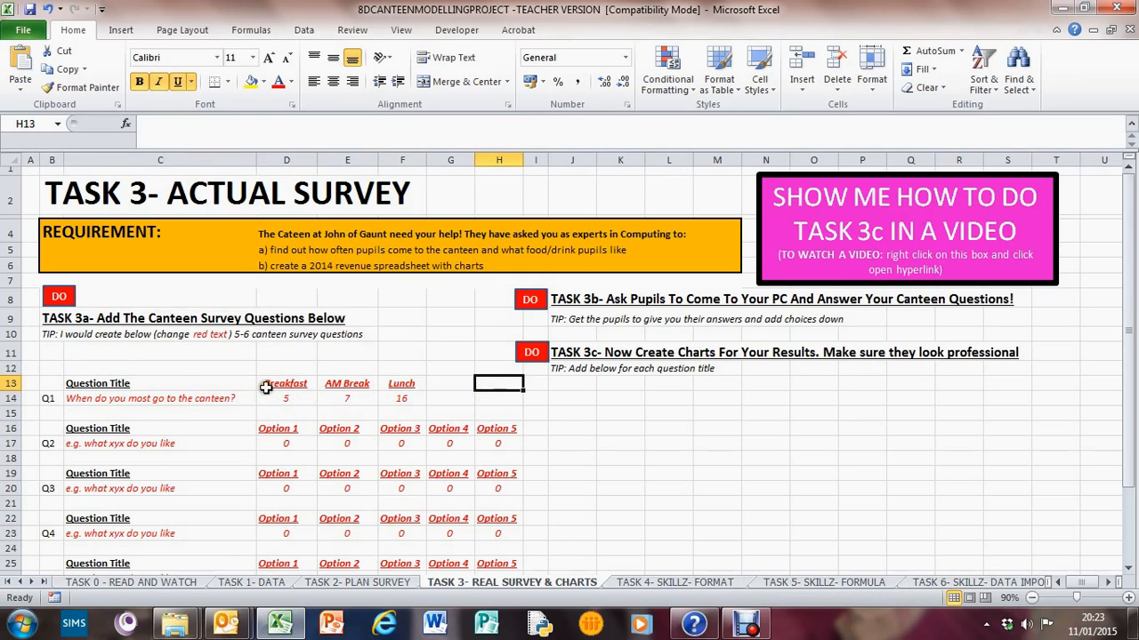
drag(116, 384, 405, 394)
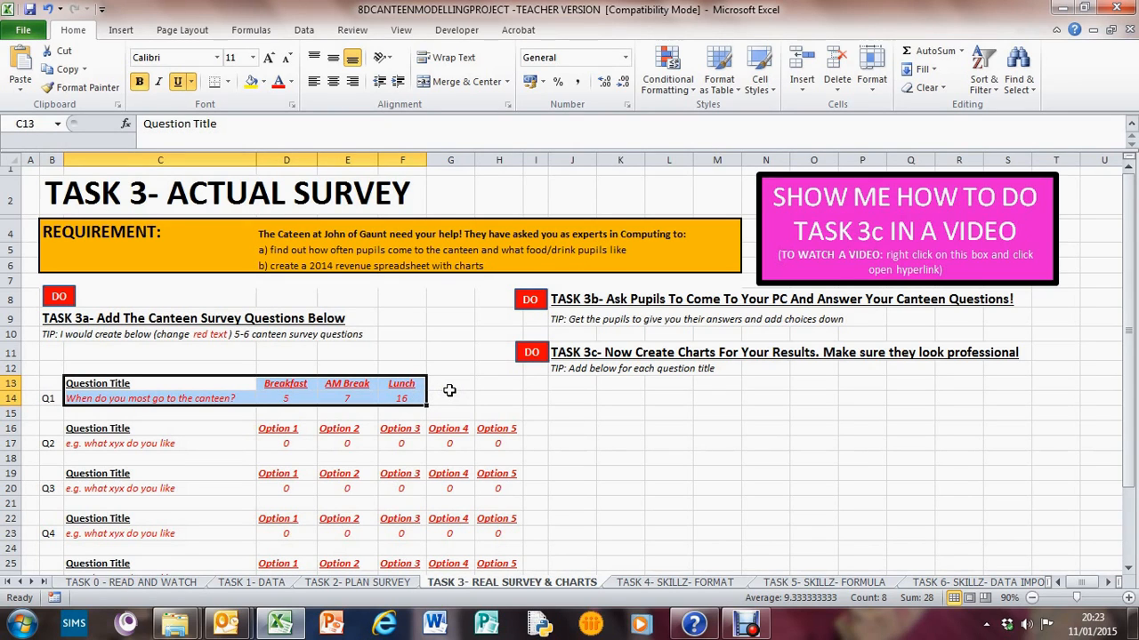
click(93, 396)
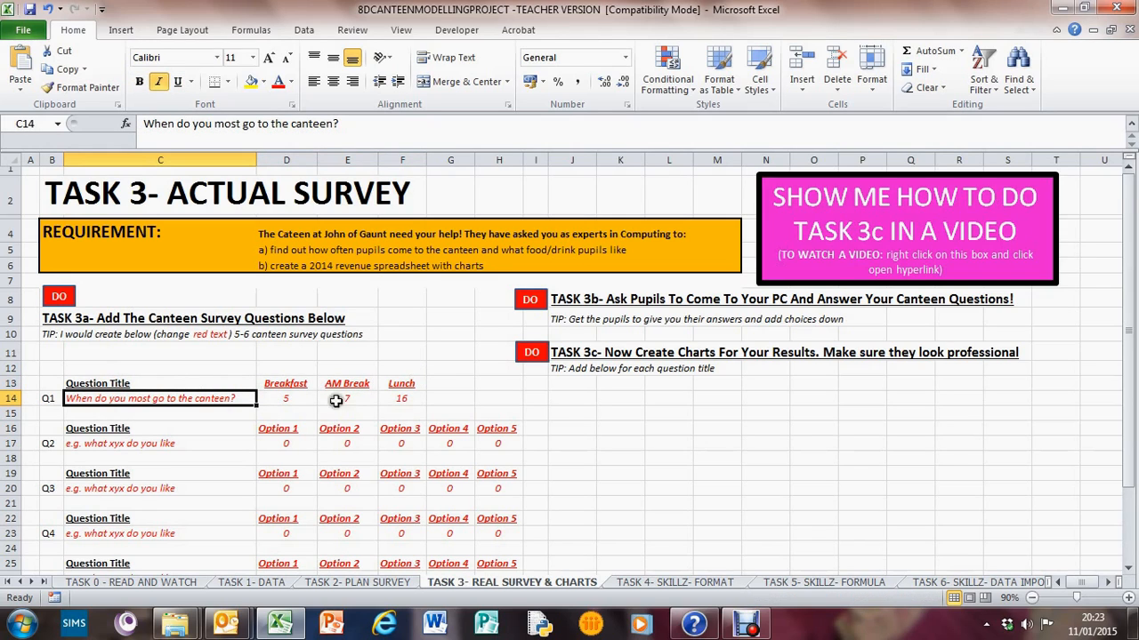
click(281, 414)
click(285, 425)
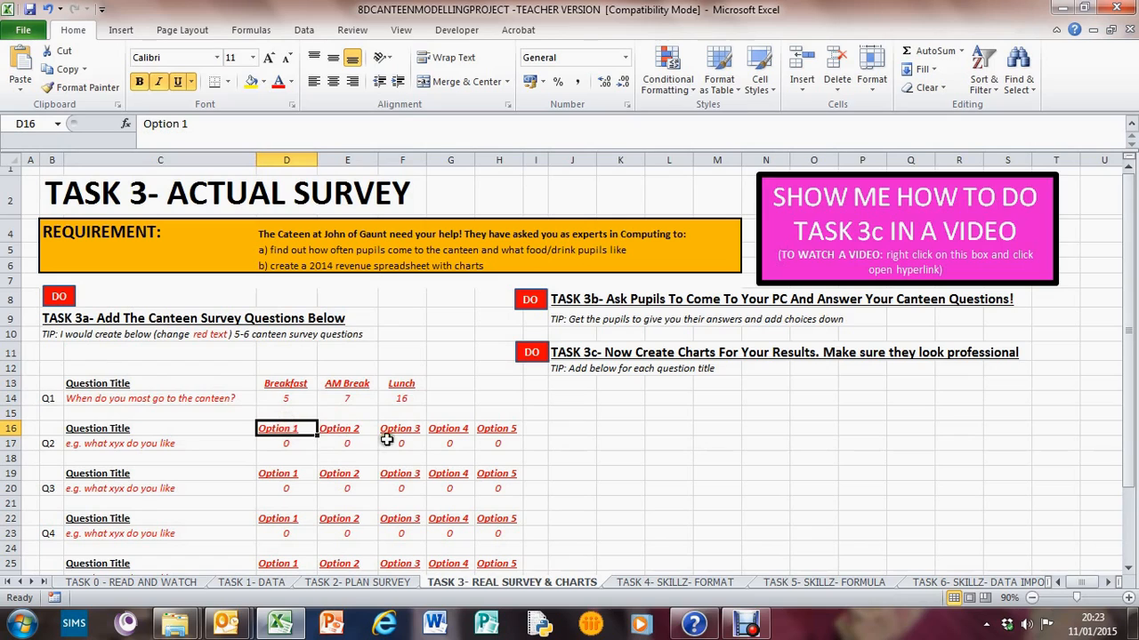
click(285, 384)
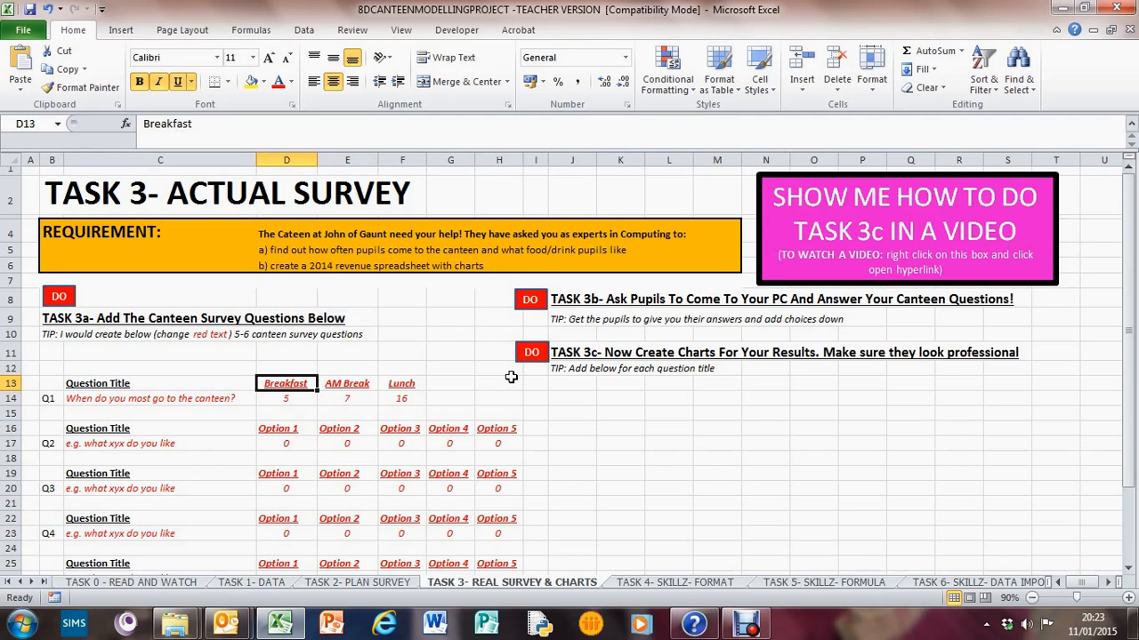
- Review the Q1 tallies under each answer option and the placeholder options of the remaining survey questions
drag(1126, 300, 1135, 326)
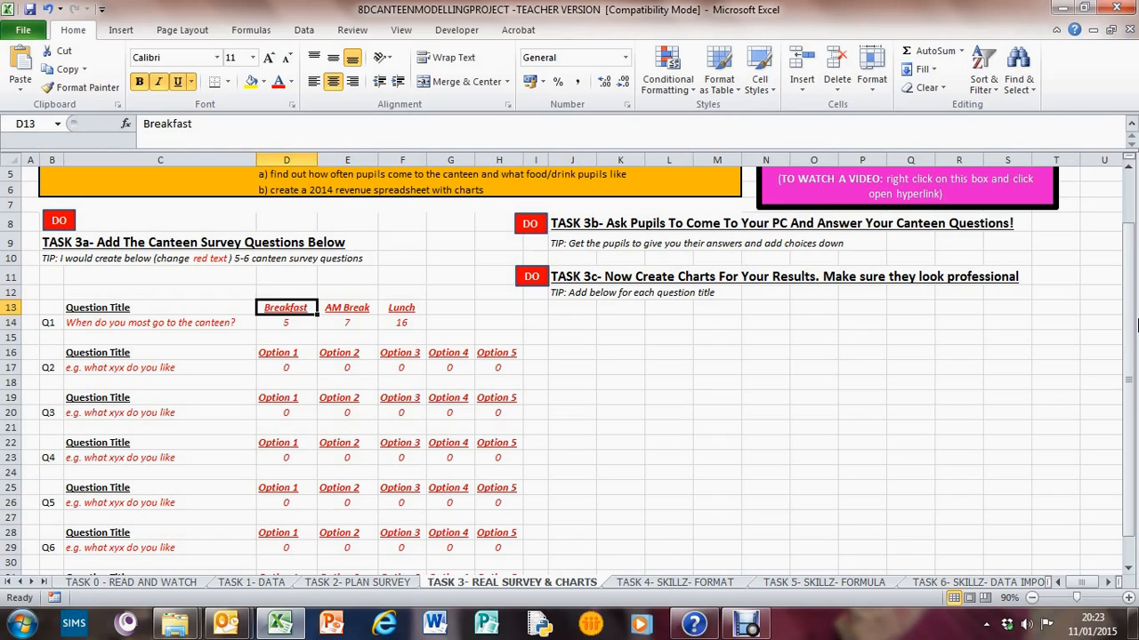
click(290, 326)
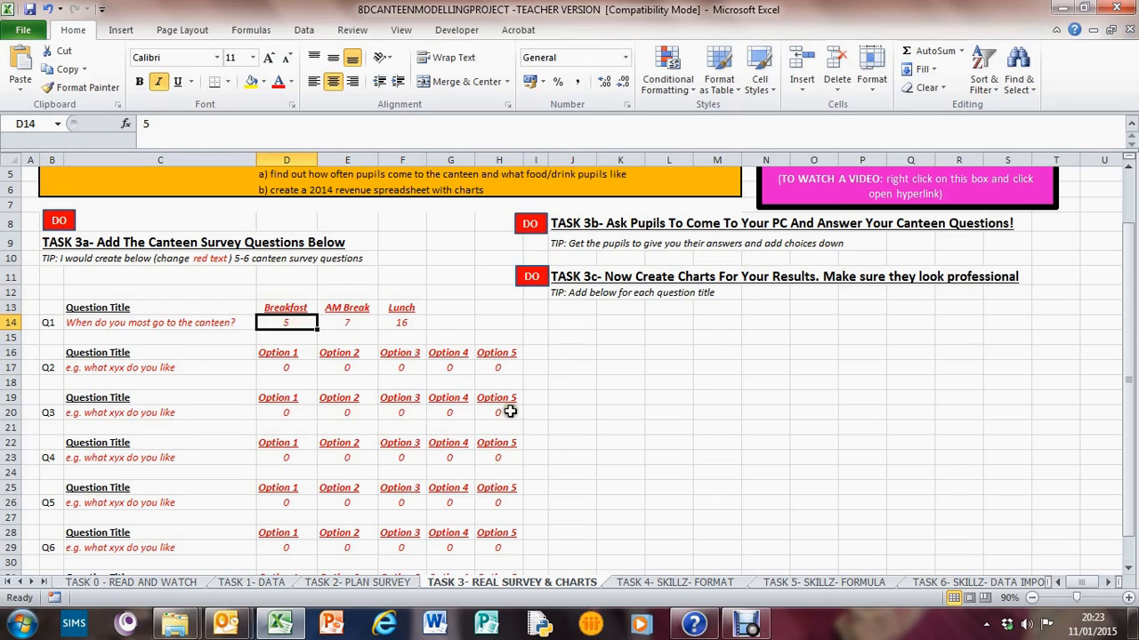
click(290, 308)
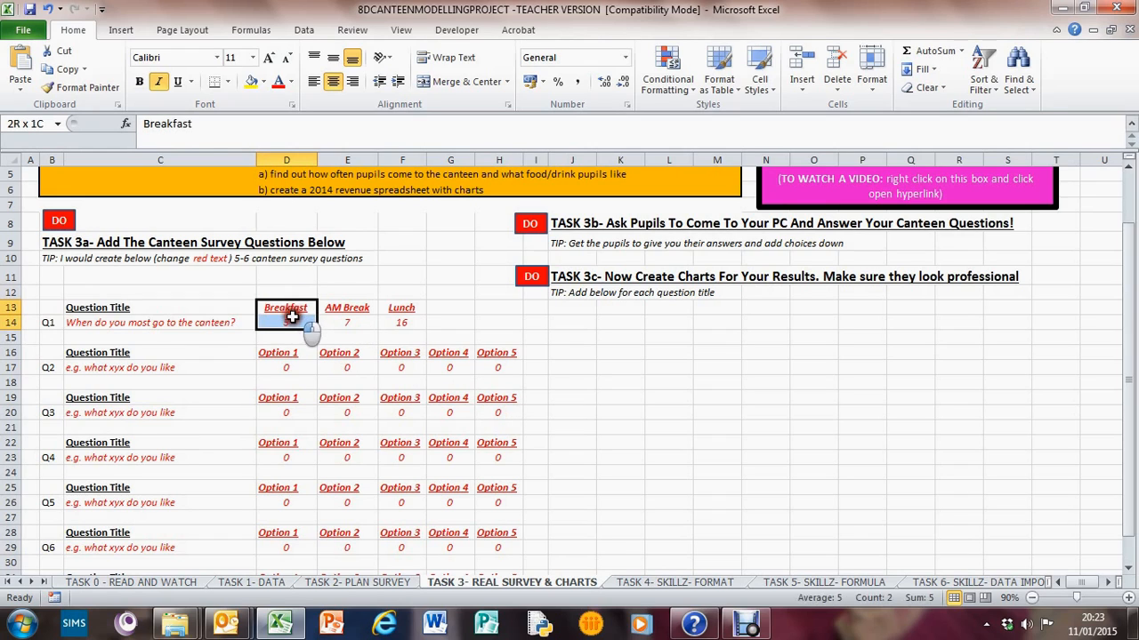
click(362, 310)
drag(362, 310, 412, 326)
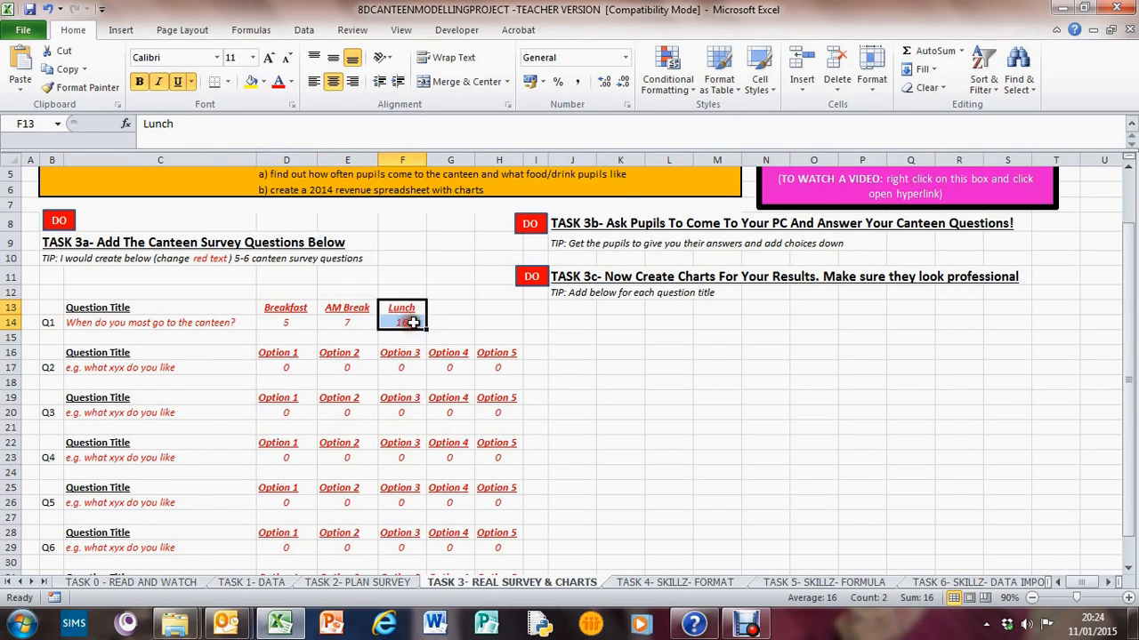
click(458, 326)
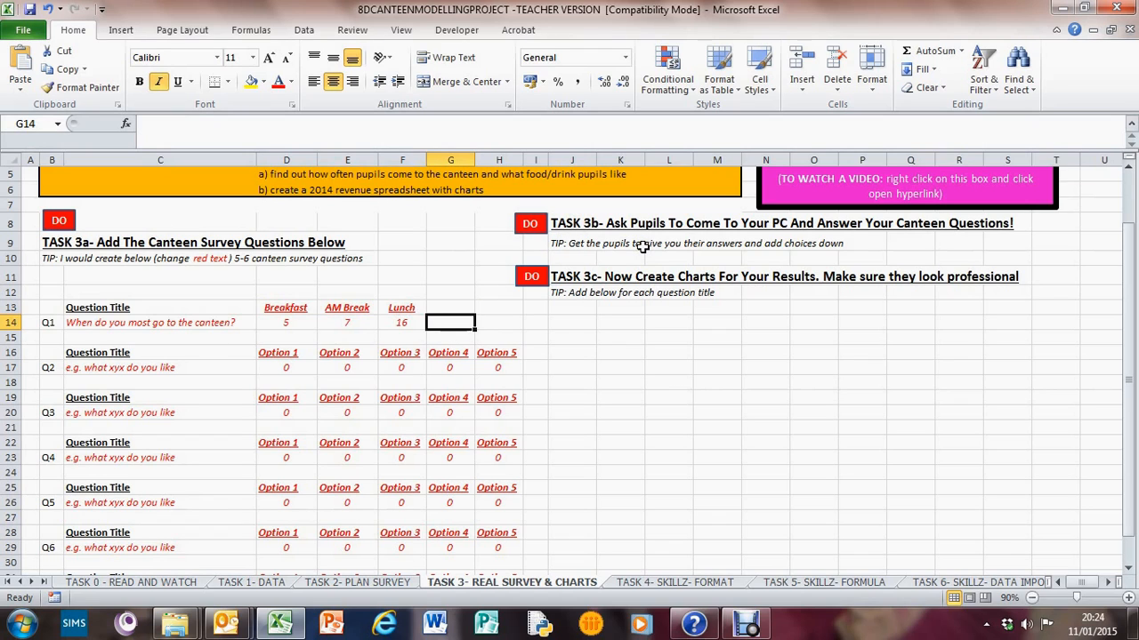
drag(284, 350, 459, 459)
click(607, 440)
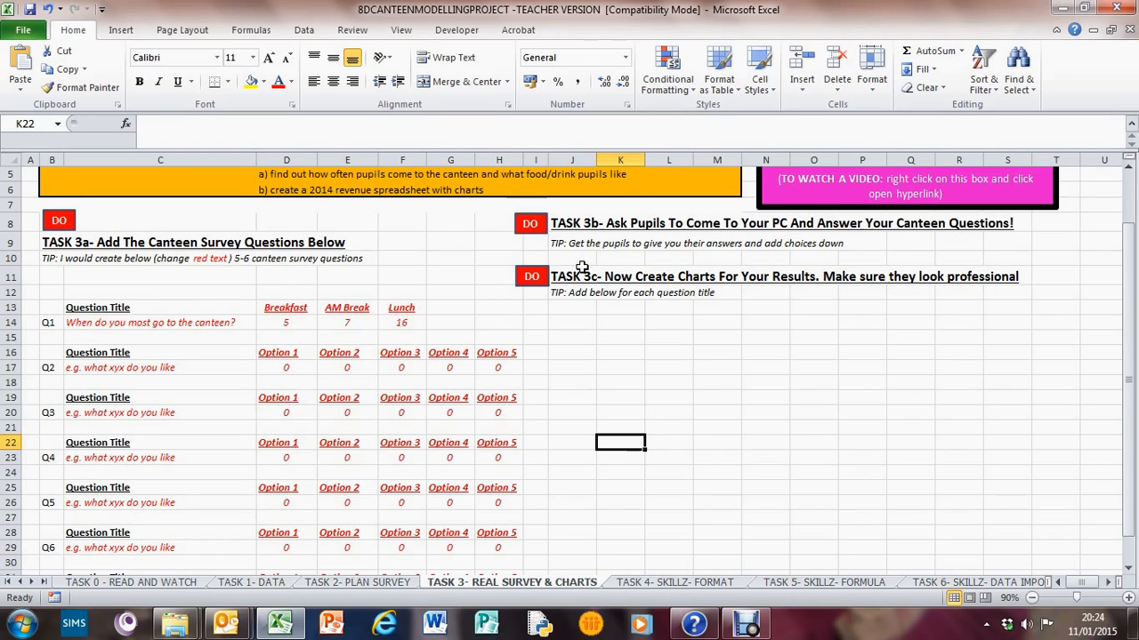
- Insert a Pie in 3-D chart from the Q1 question, options and tallies in C13:F14
click(399, 321)
drag(399, 320, 218, 308)
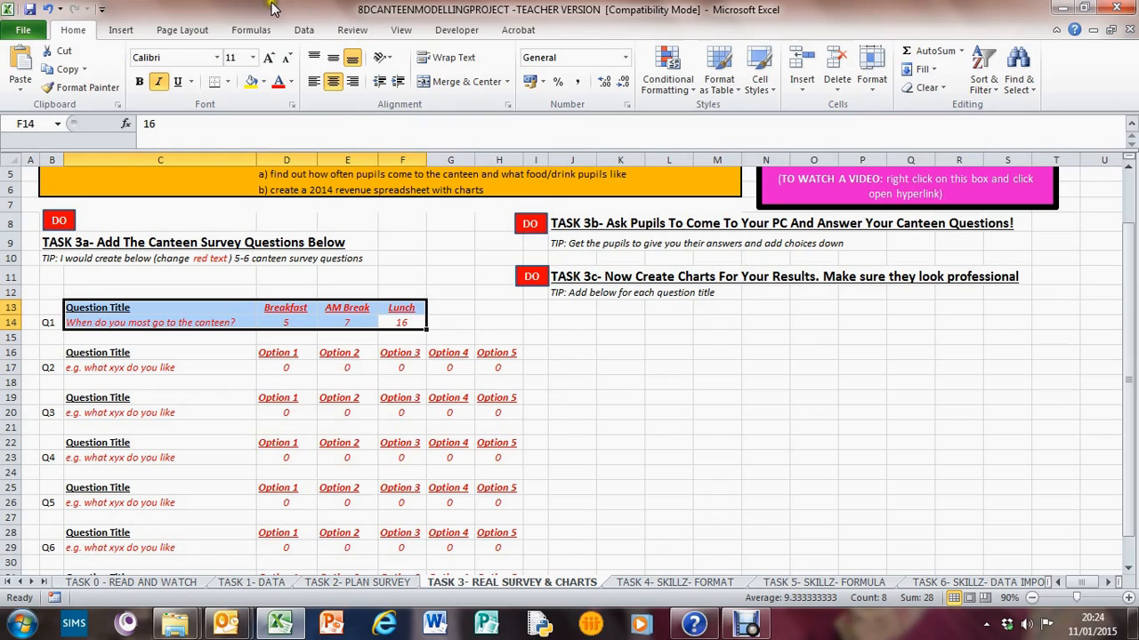
click(122, 31)
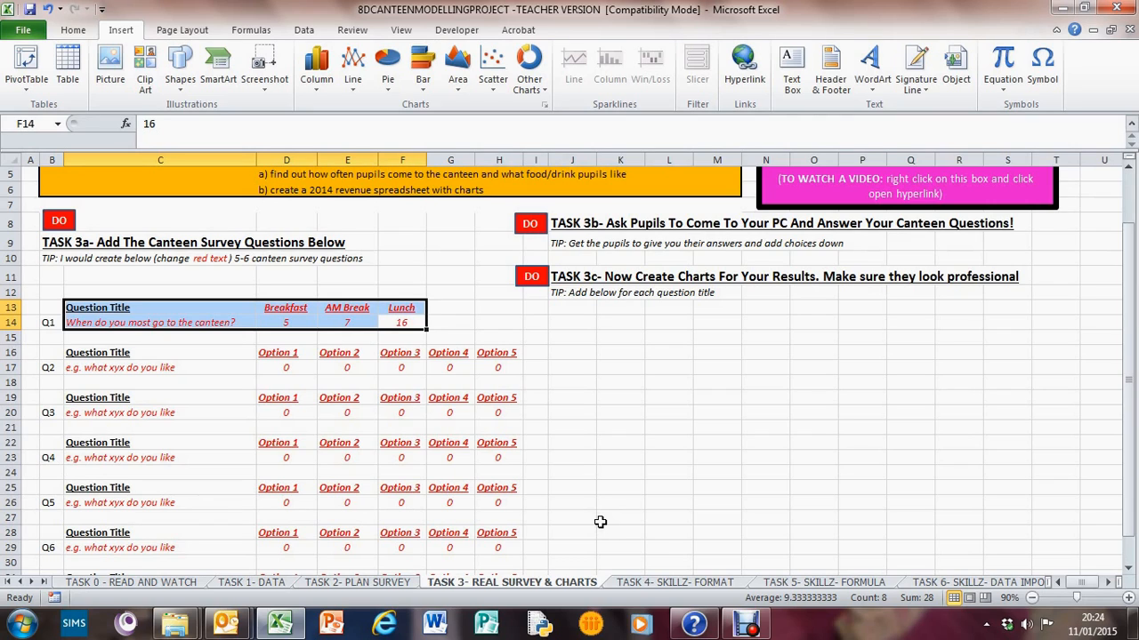
click(388, 79)
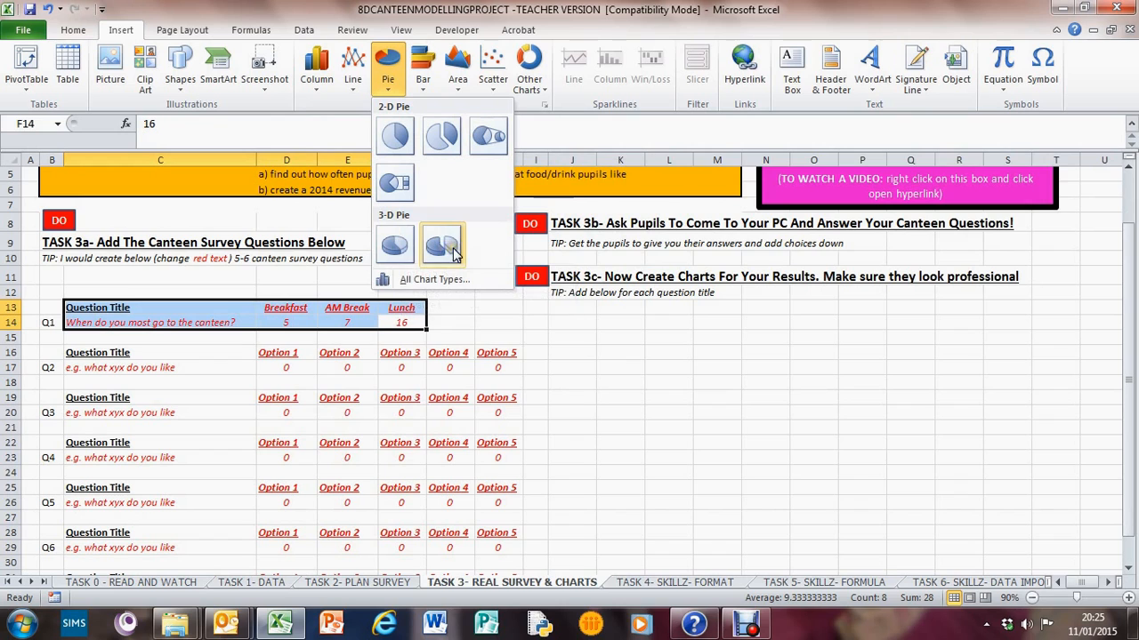
click(397, 247)
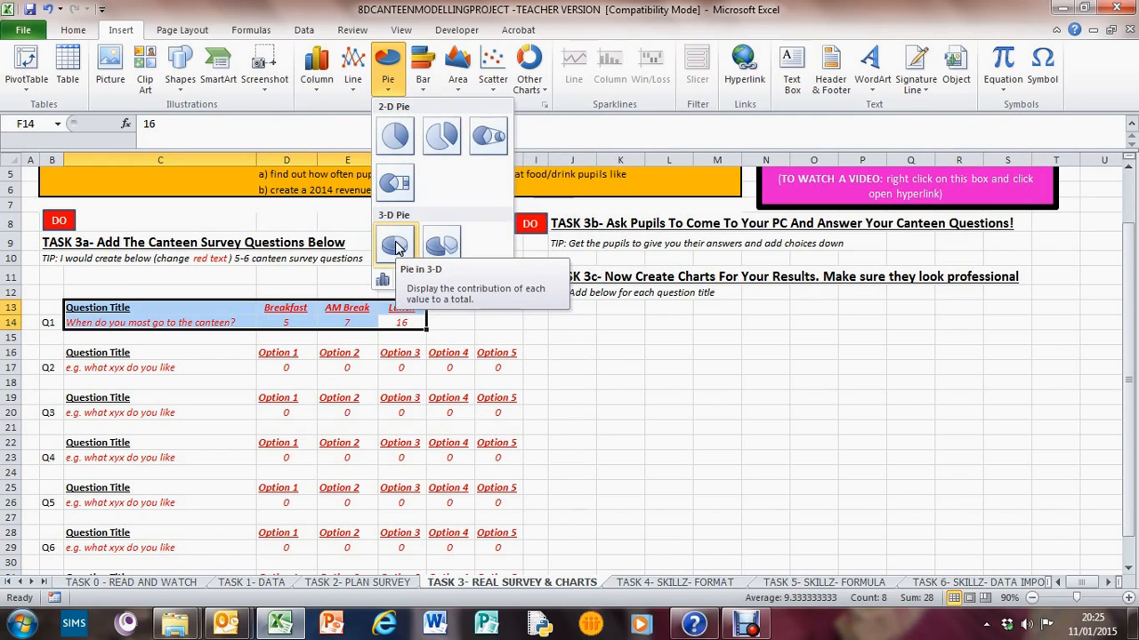
click(397, 247)
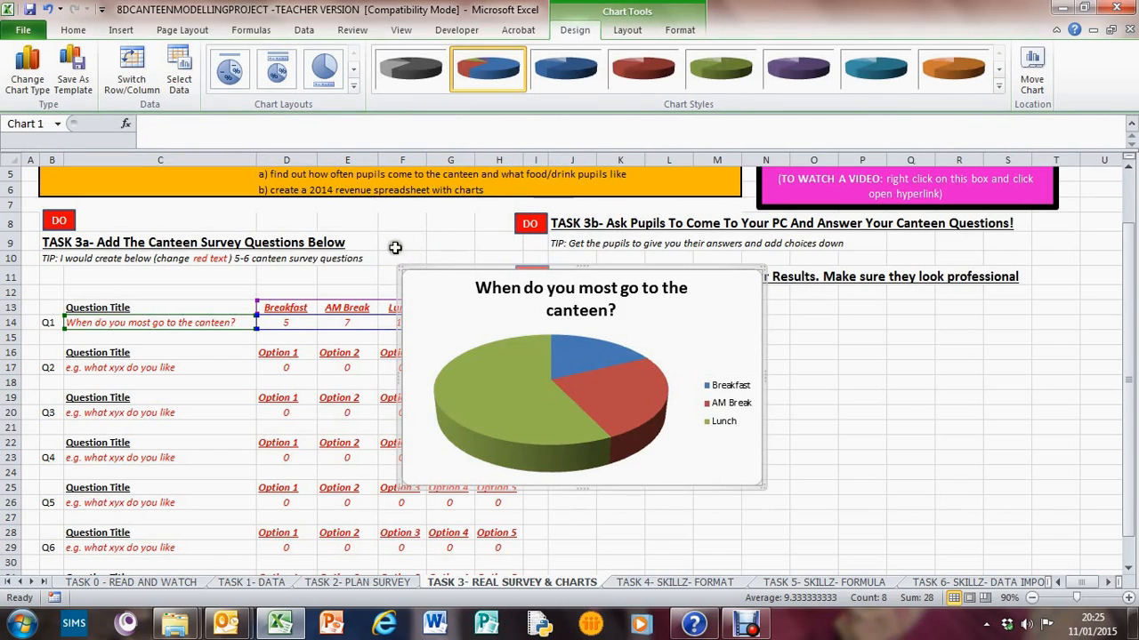
- Move the pie chart beneath the Task 3c heading and shrink it to span about columns P to T
drag(444, 269, 733, 297)
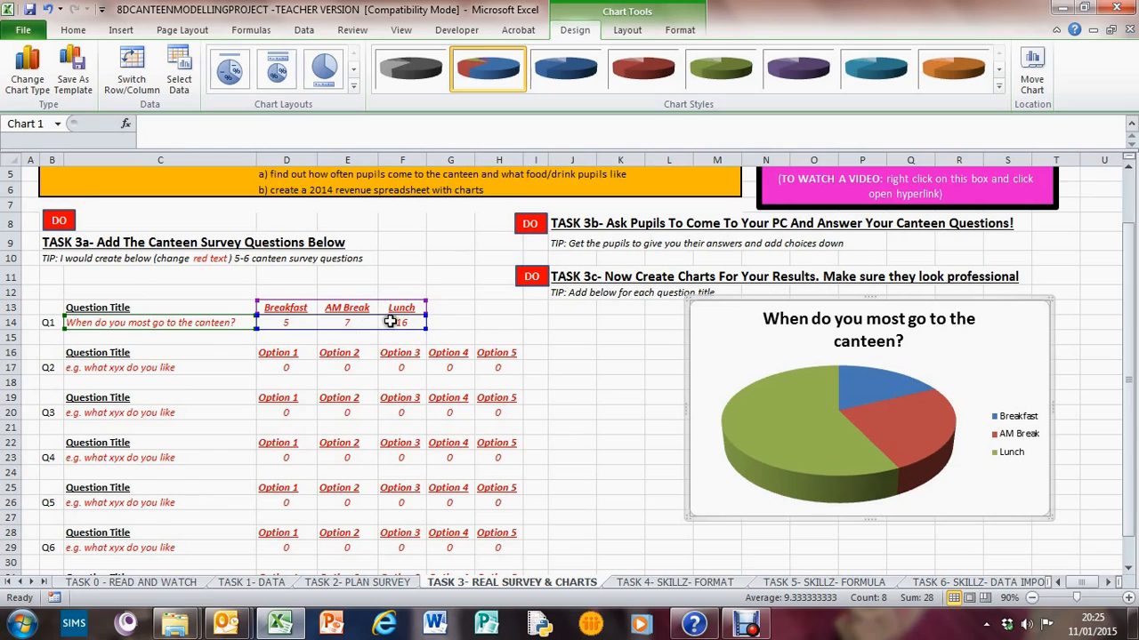
click(662, 356)
click(686, 359)
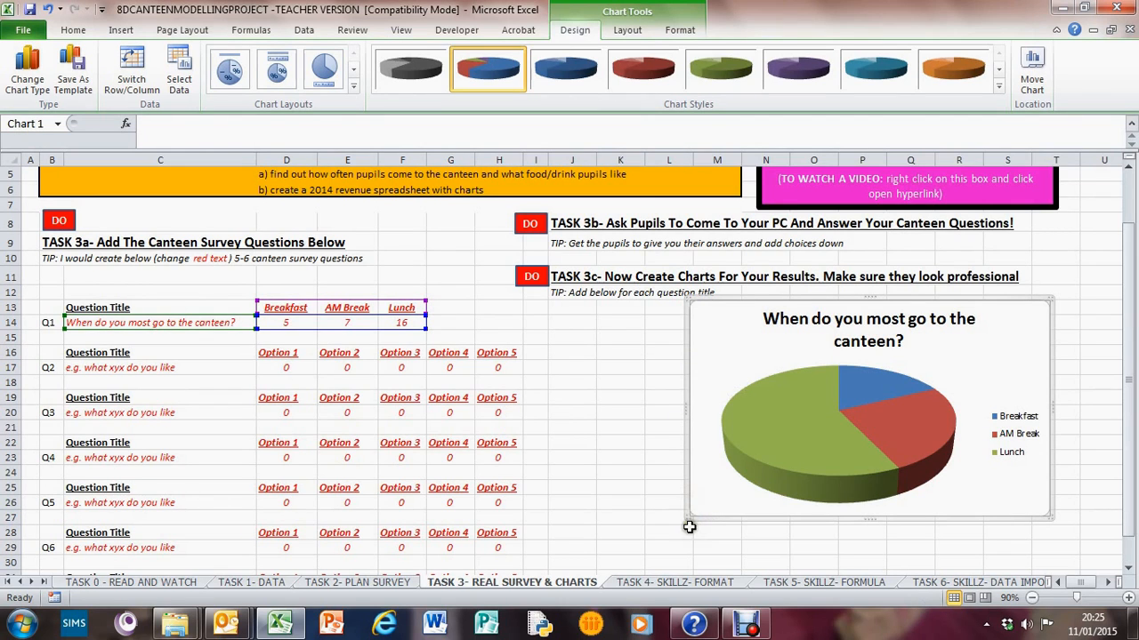
drag(689, 515, 851, 431)
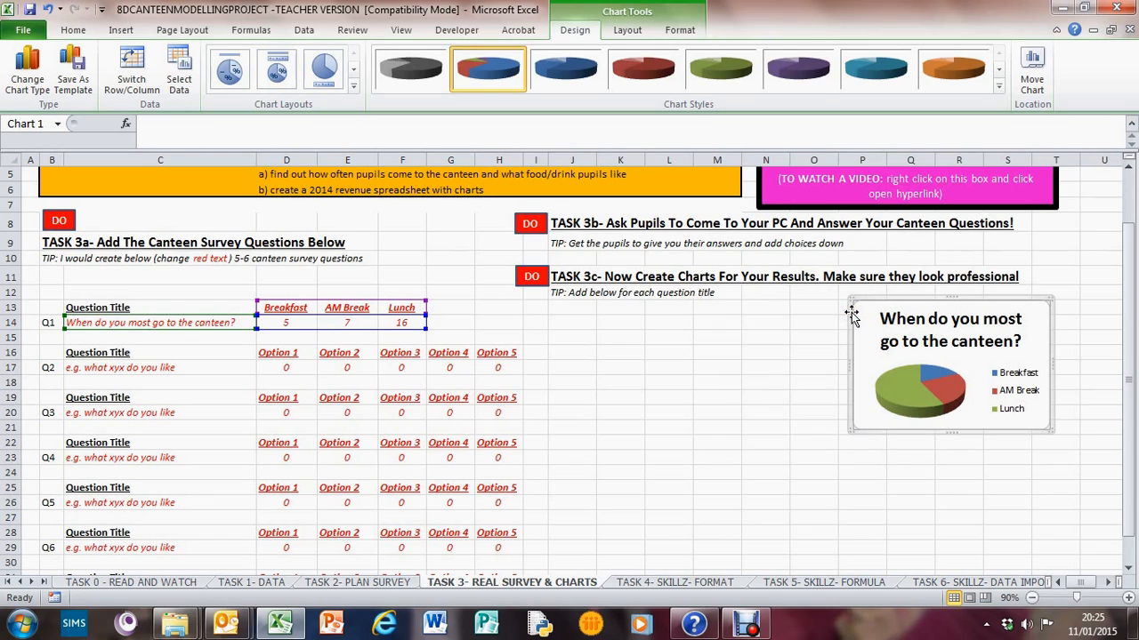
- Apply the teal style on black to the pie chart and try several layouts, ending with the untitled one with a side legend
click(998, 86)
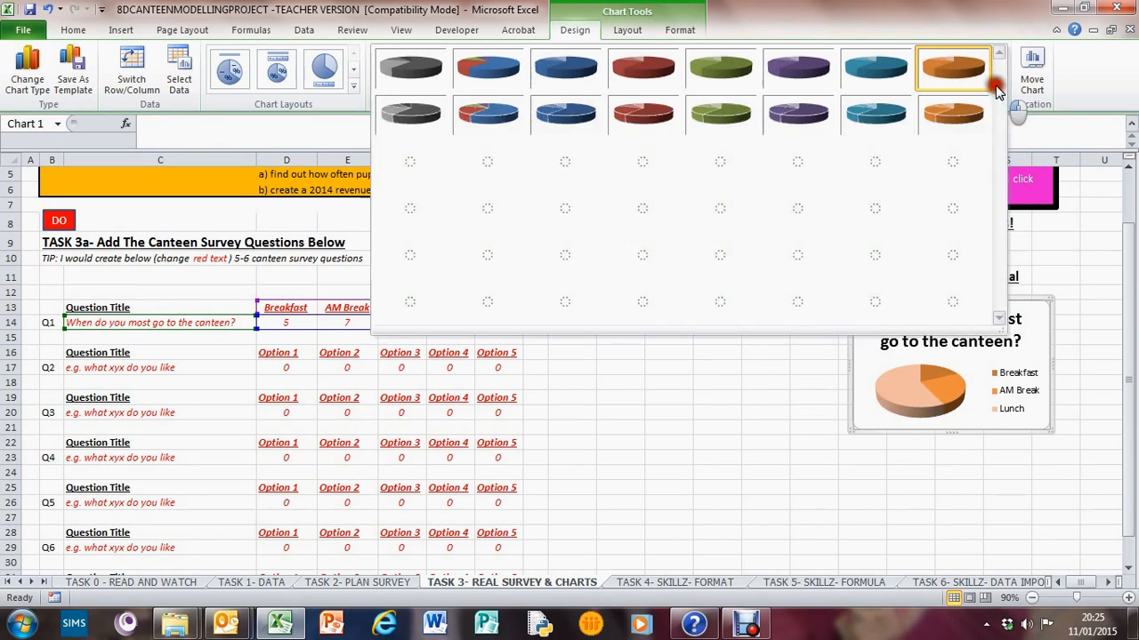
click(872, 305)
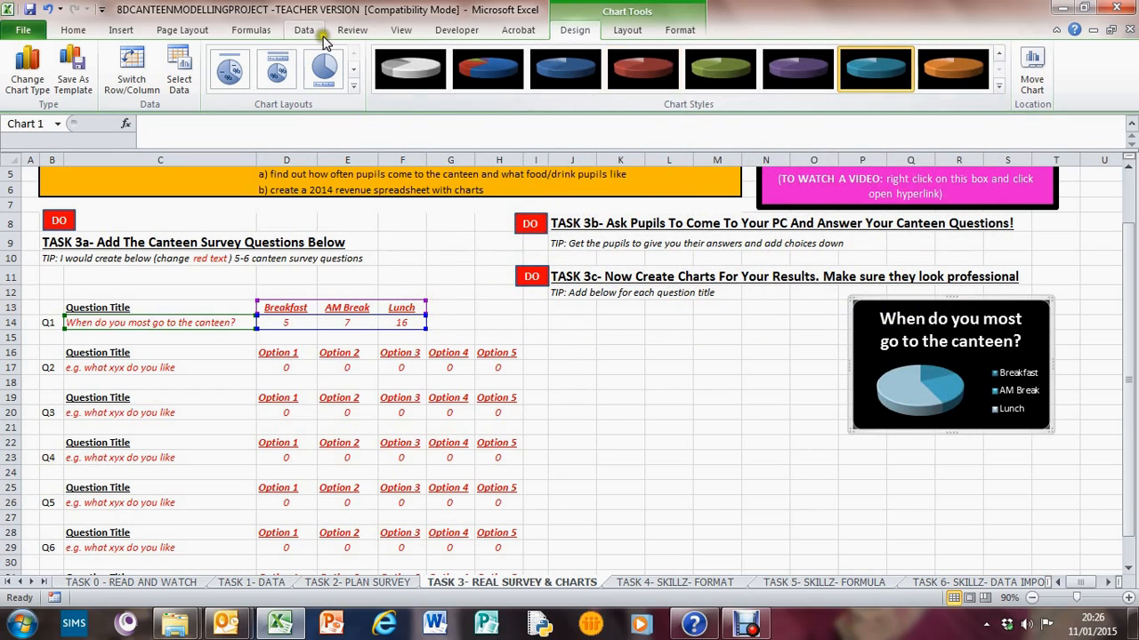
click(323, 70)
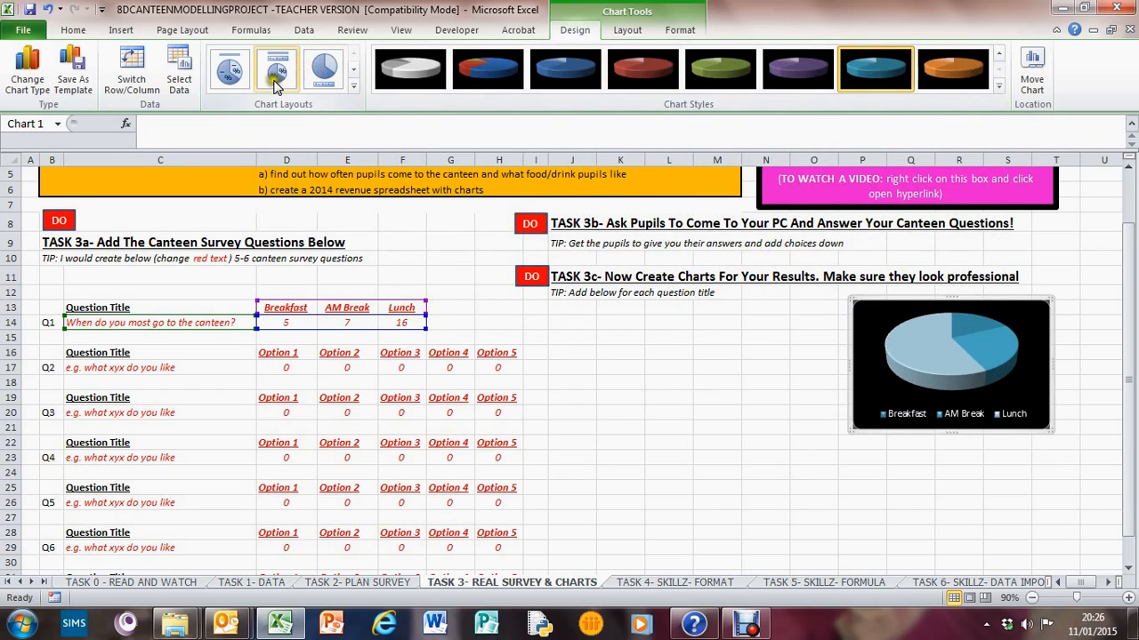
click(277, 73)
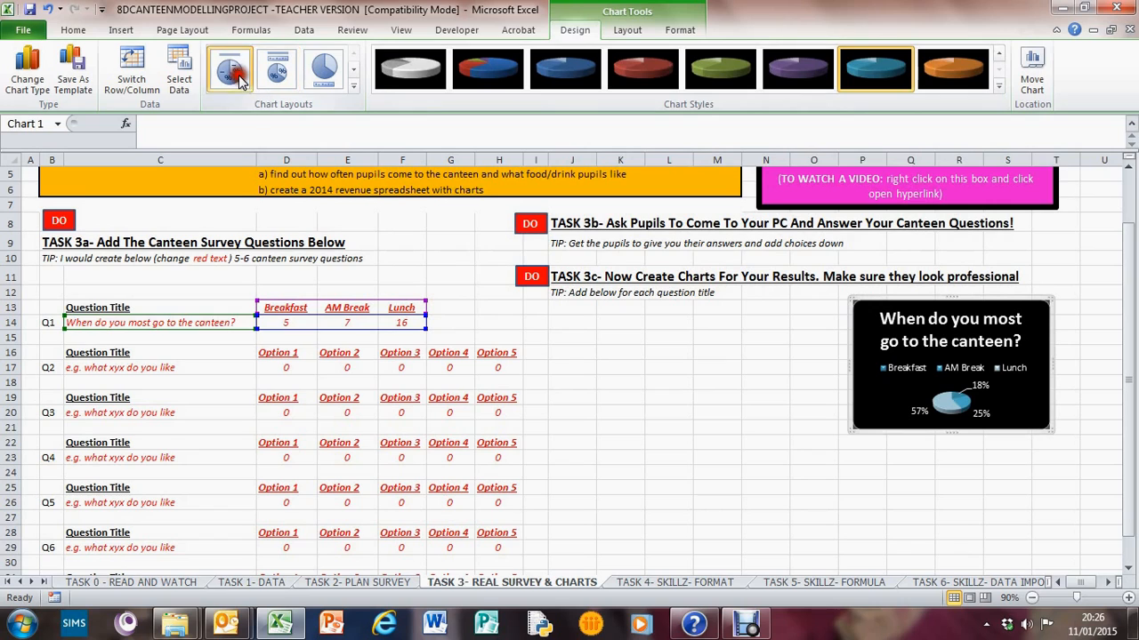
click(238, 80)
click(353, 86)
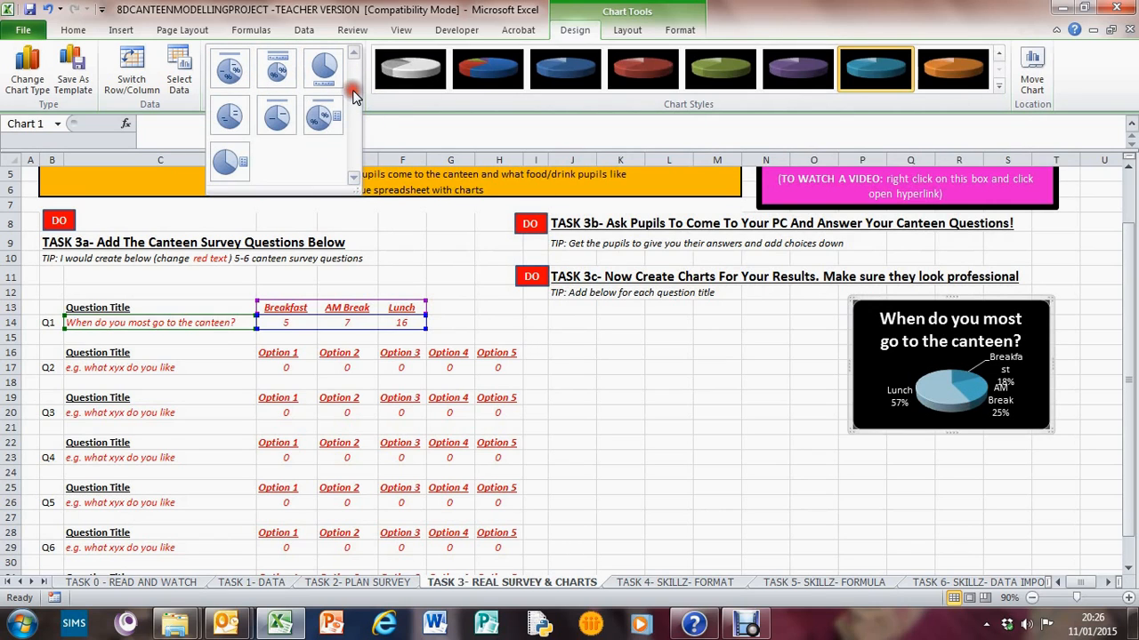
click(224, 161)
- Try the greyscale style on black for the pie chart and switch it to the multicolour style on white
click(389, 66)
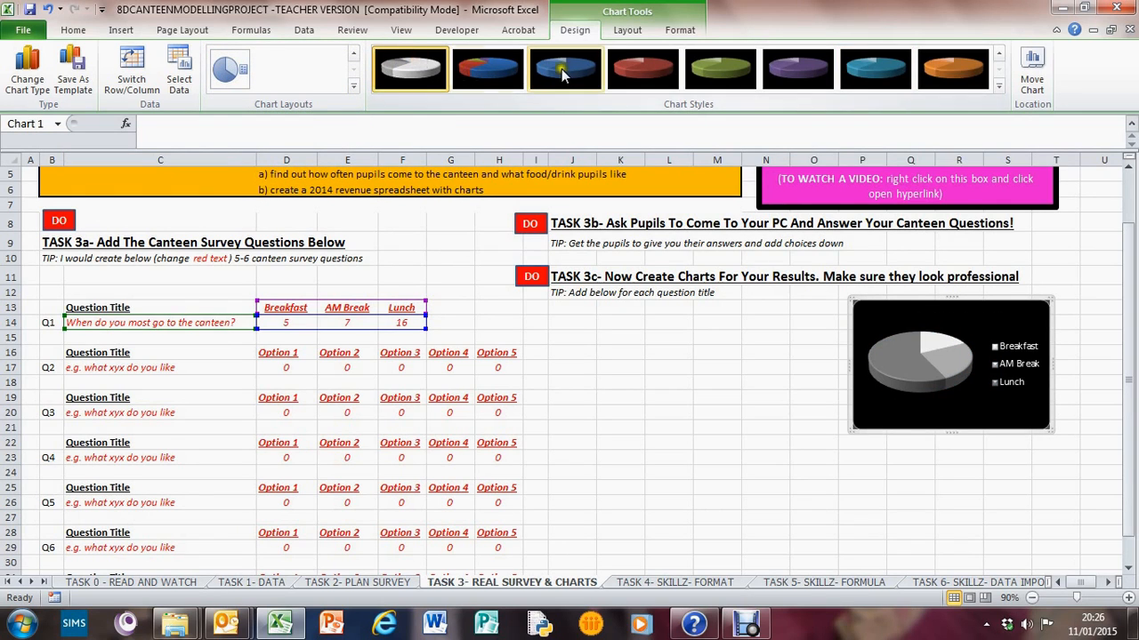
click(998, 85)
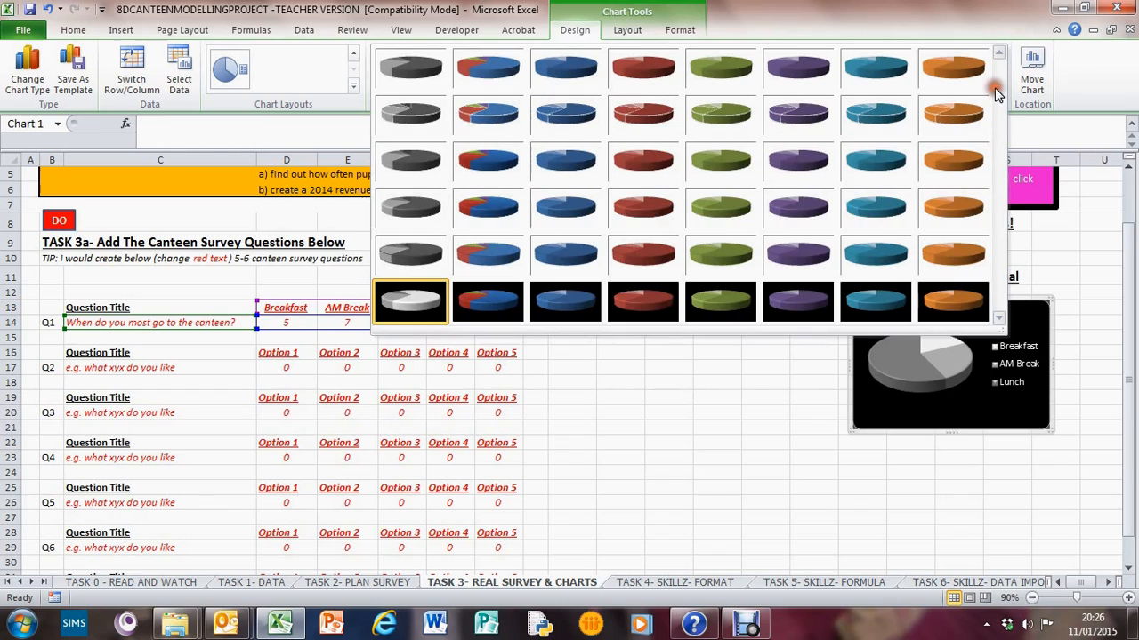
click(473, 73)
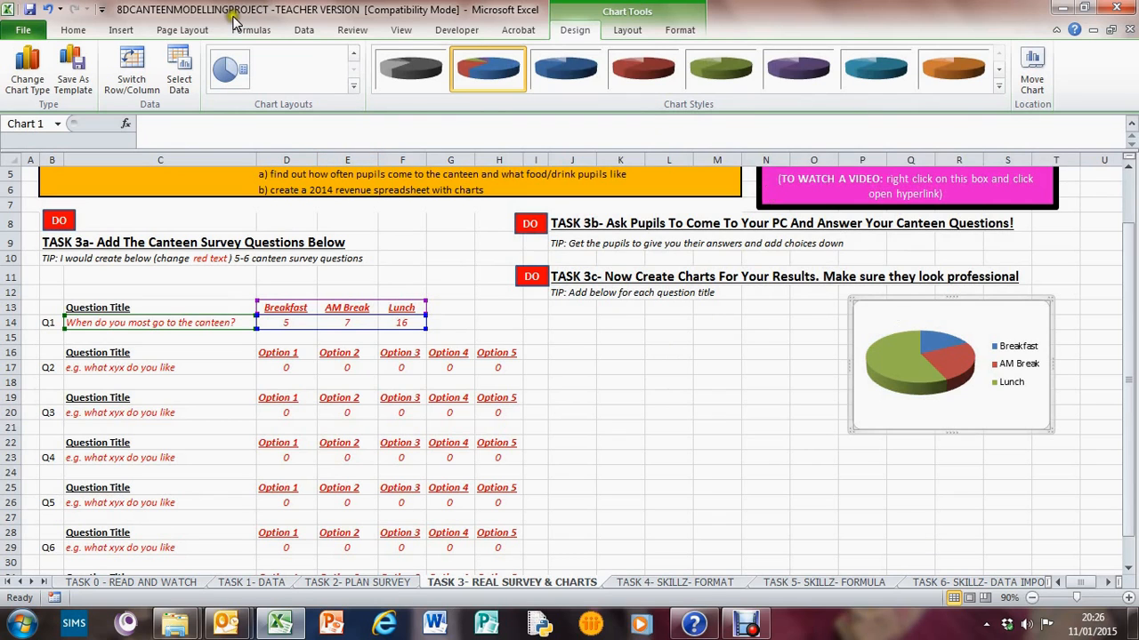
- View the available chart types without changing the type, and delete the pie chart
click(14, 74)
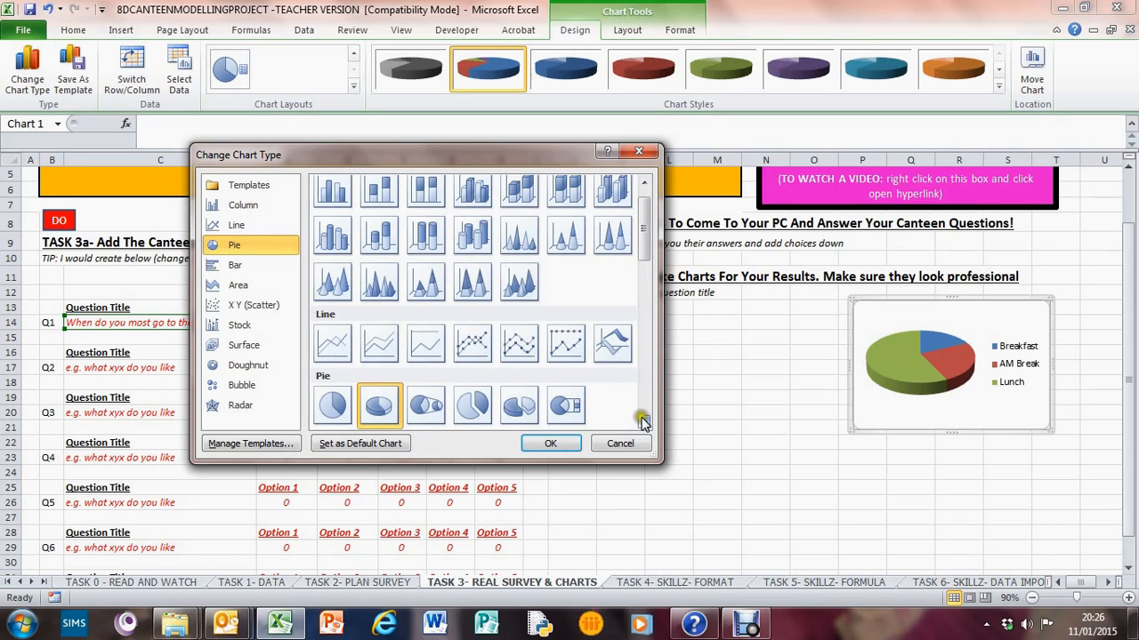
click(617, 444)
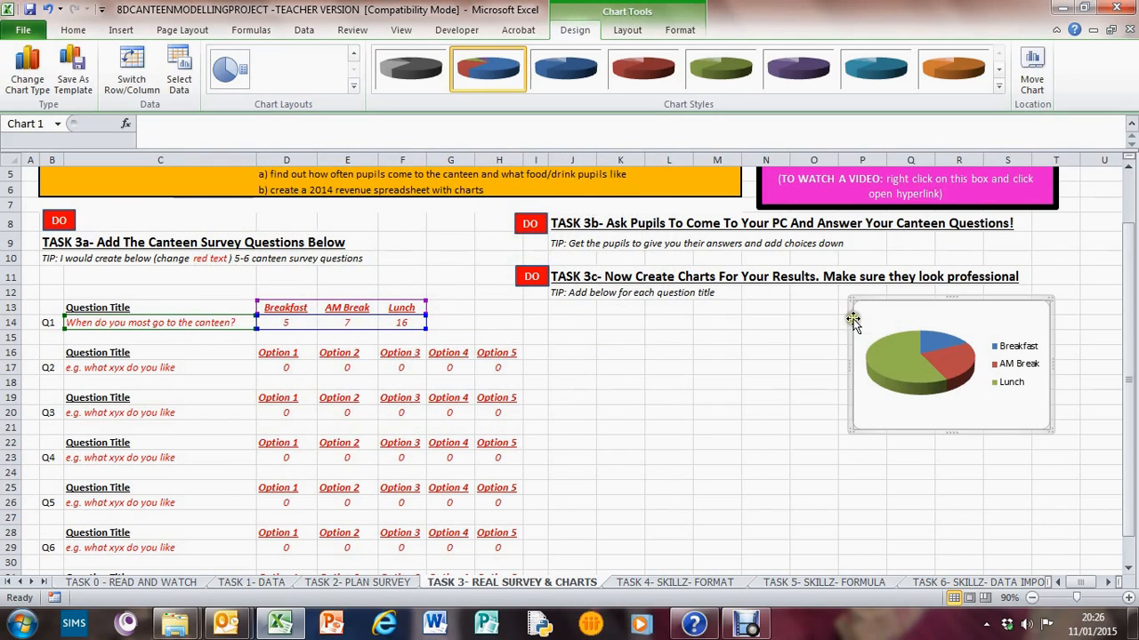
key(Delete)
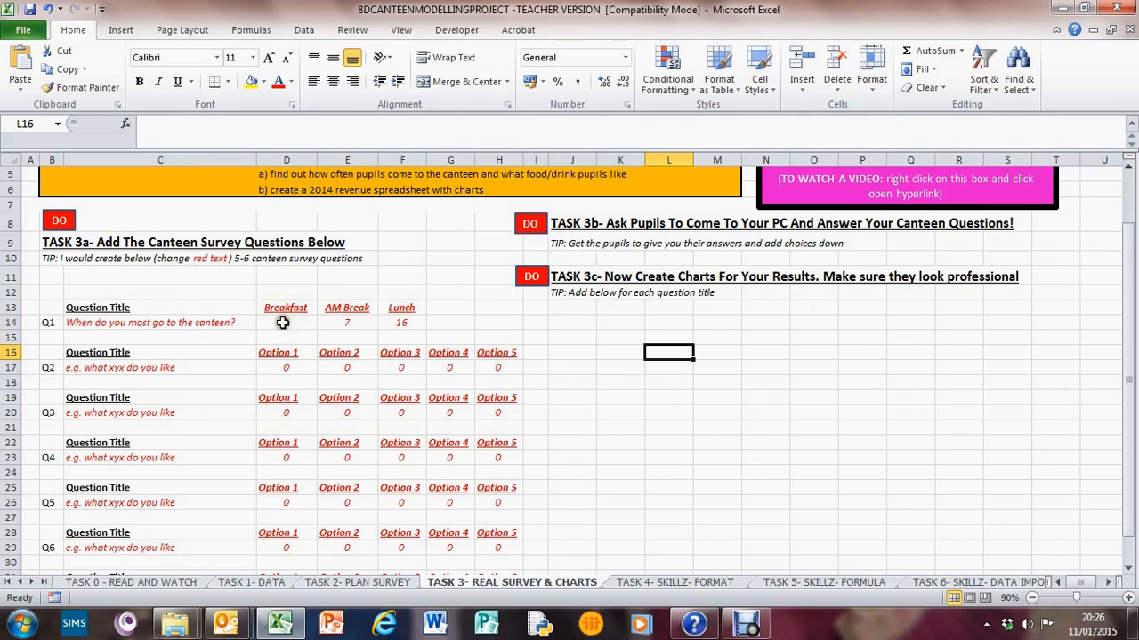
- Insert a 2-D clustered column chart from the Q1 question, options and tallies in C13:F14
drag(127, 306, 398, 328)
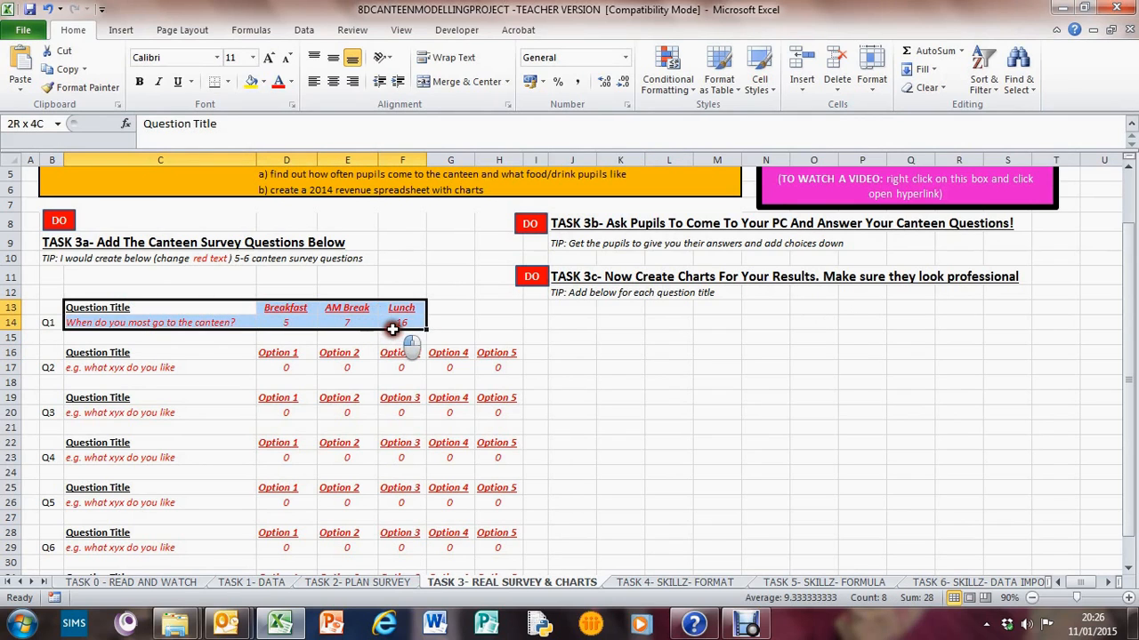
click(121, 29)
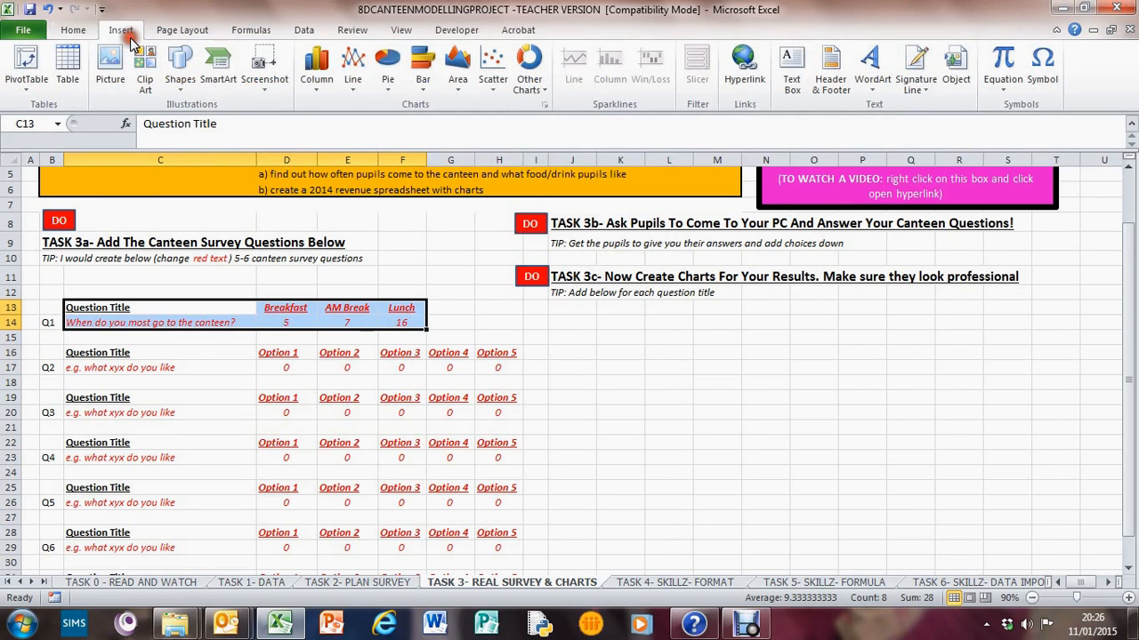
click(316, 66)
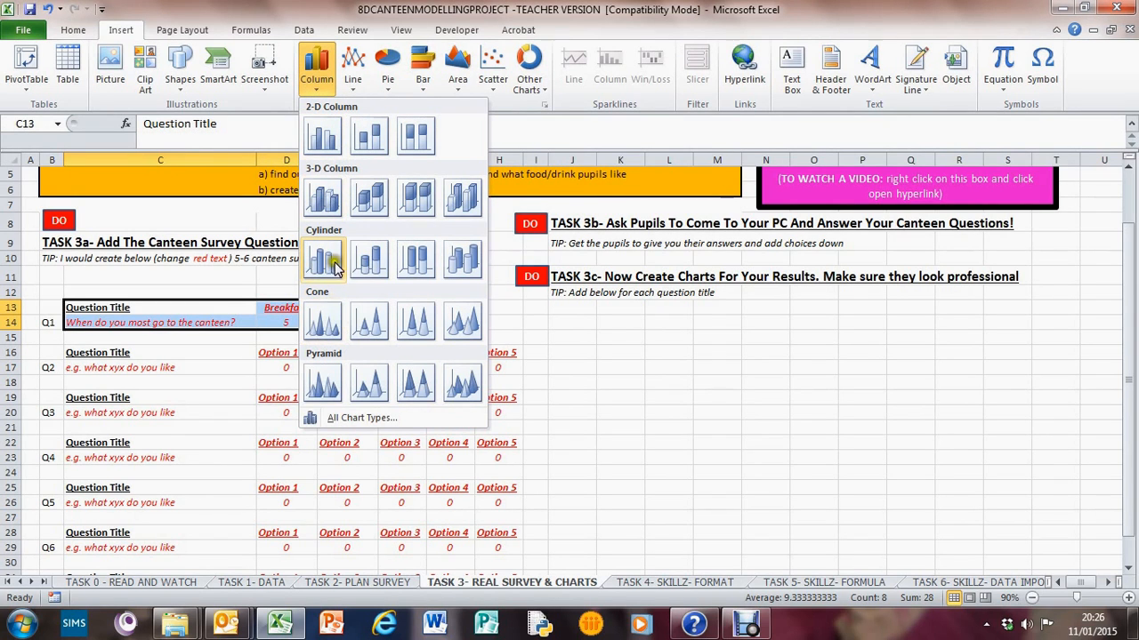
click(320, 136)
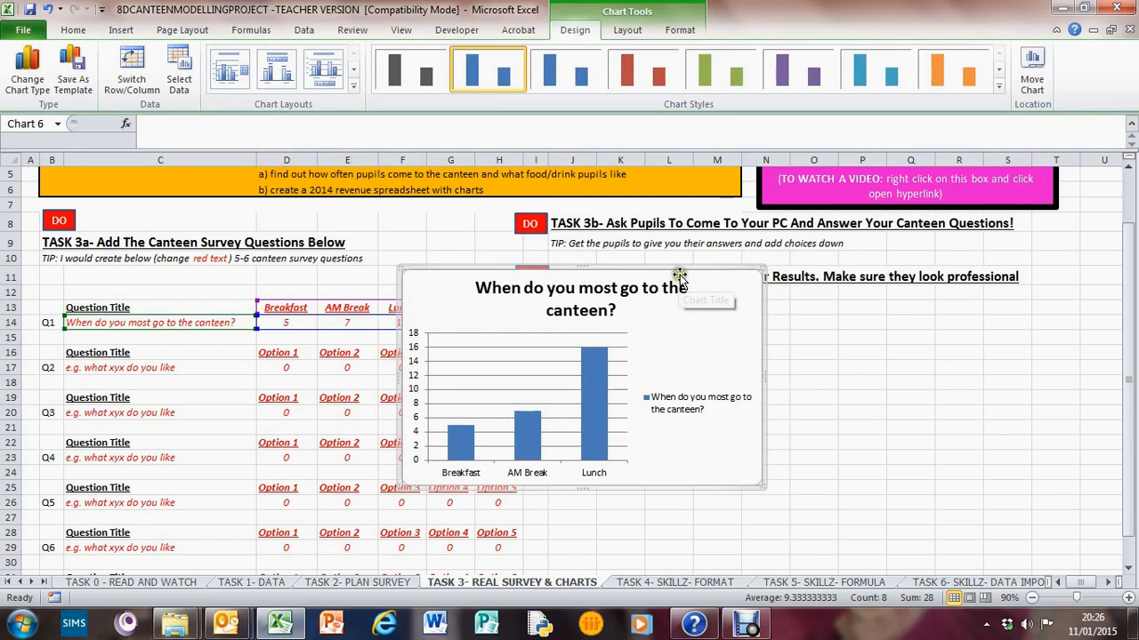
- Move the column chart beneath the Task 3c heading and shrink it to about columns O to S, rows 14 to 23
drag(684, 263, 935, 322)
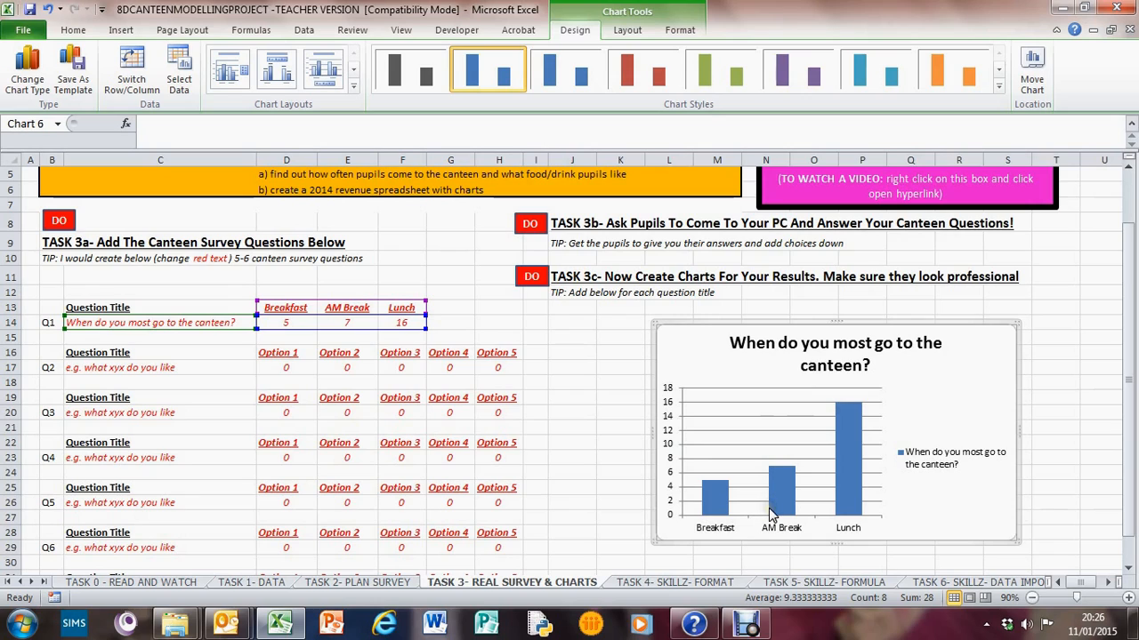
mouse_move(772, 514)
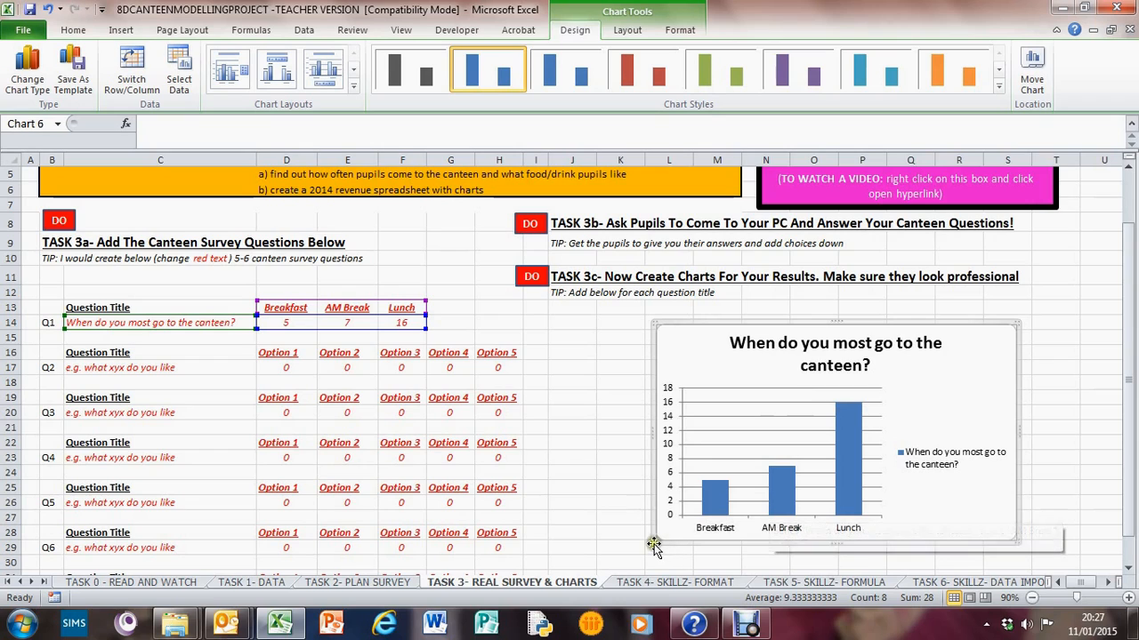
drag(652, 542, 795, 453)
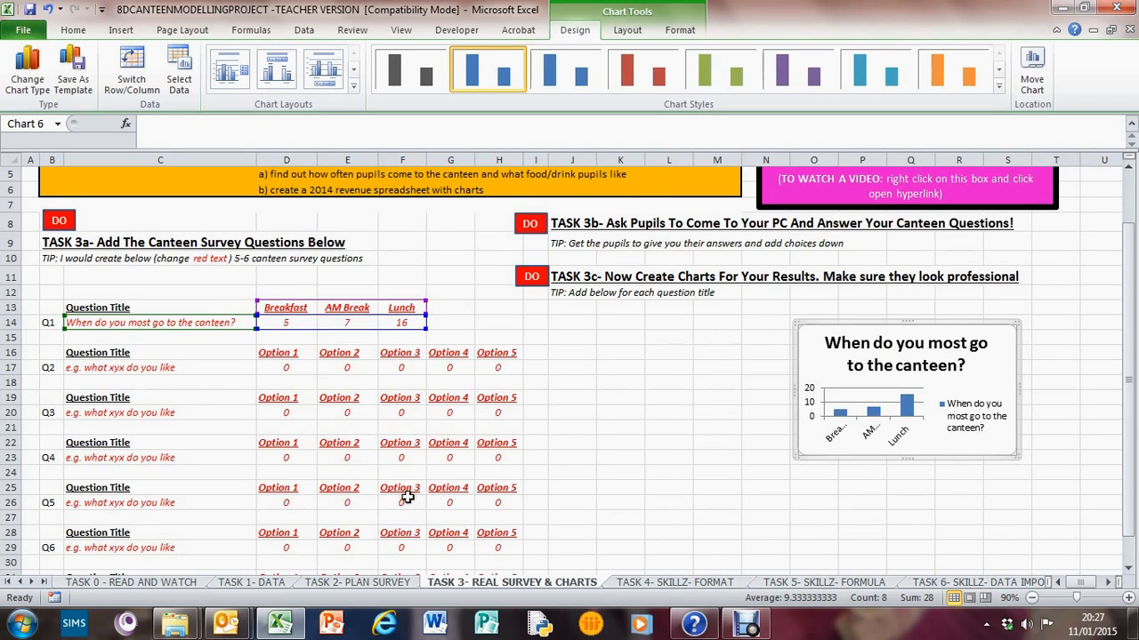